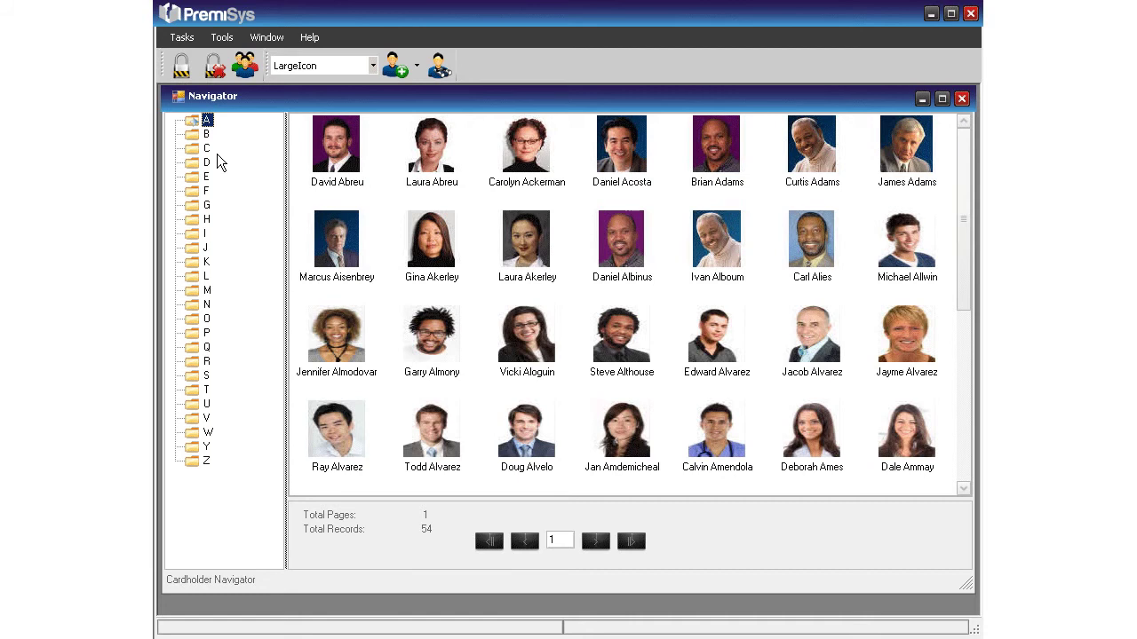
Step: Create a blank cardholder record from the Navigator toolbar's New Cardholder button
{"action": "left_click", "coordinate": [398, 71]}
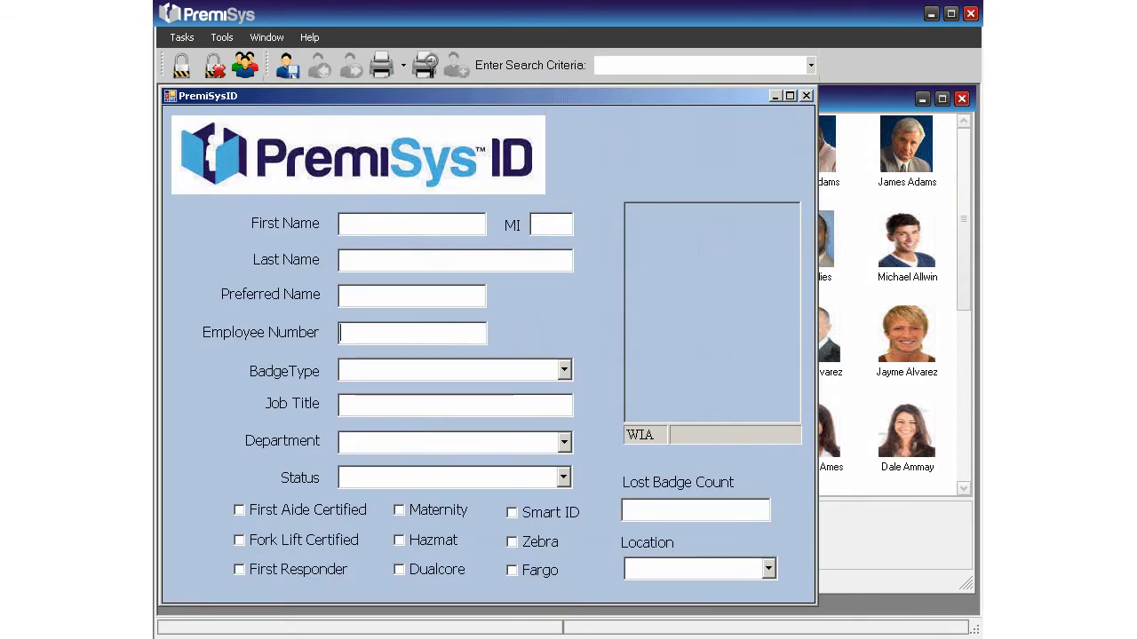
Step: Enter the cardholder's first name, last name and employee number, with badge type Employee
{"action": "left_click", "coordinate": [340, 224]}
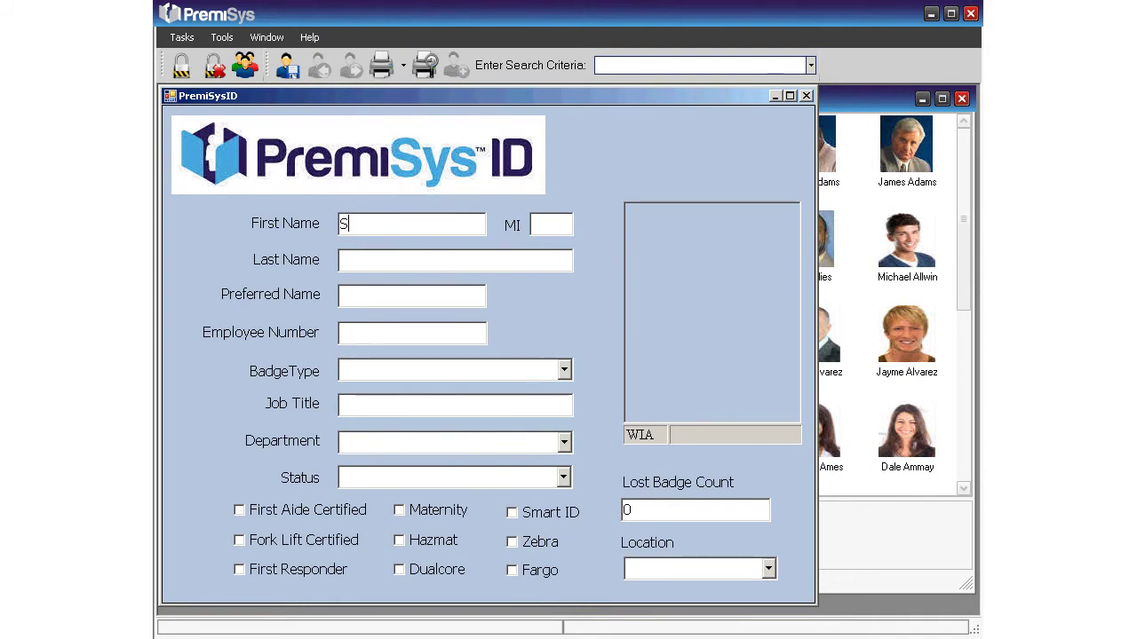
{"action": "key", "text": "Tab"}
{"action": "key", "text": "Tab"}
{"action": "key", "text": "Tab"}
{"action": "type", "text": "1223"}
{"action": "left_click", "coordinate": [565, 372]}
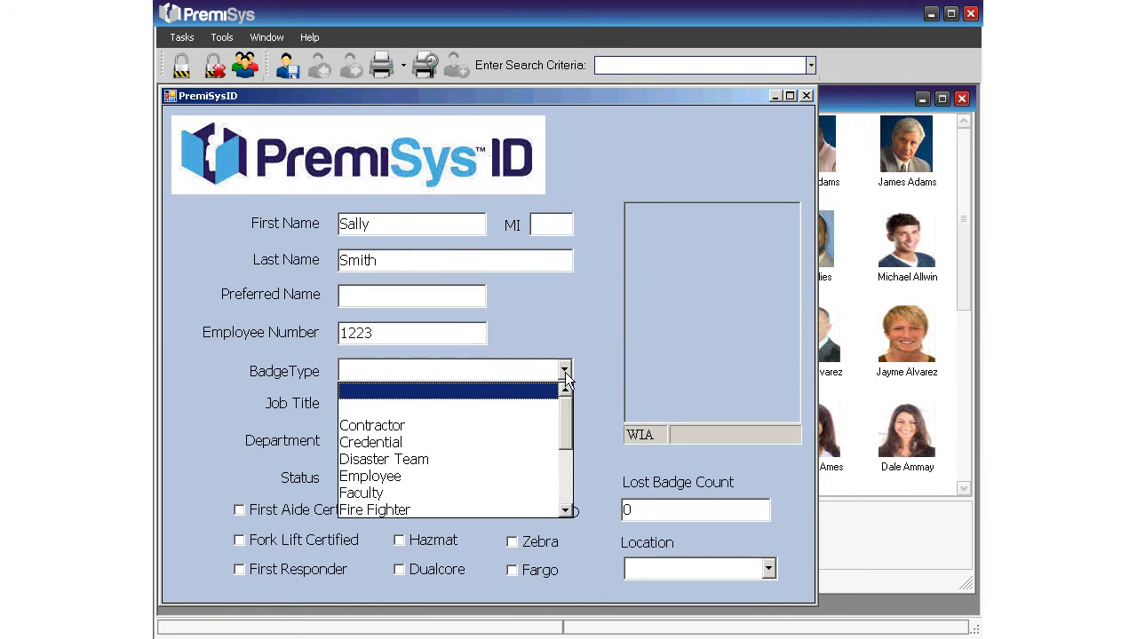
{"action": "left_click", "coordinate": [461, 477]}
Step: Set job title Customer Care Specialist, department Customer Service, status Active, lost badges 0, then start photo capture
{"action": "left_click", "coordinate": [446, 410]}
{"action": "type", "text": "Customer Care Specialist"}
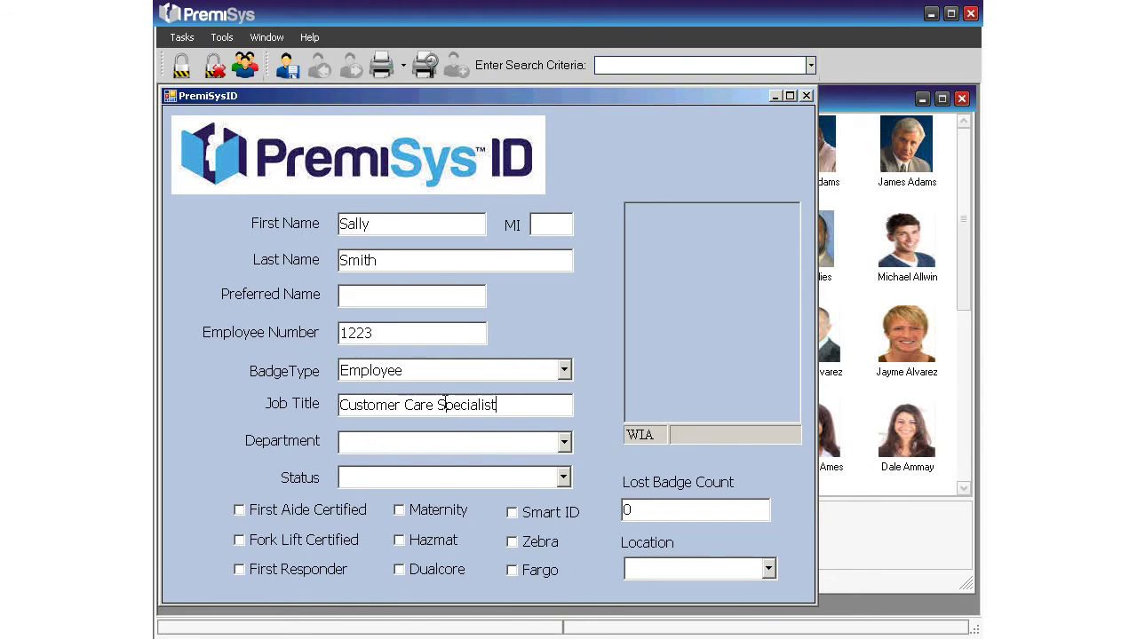
{"action": "left_click", "coordinate": [565, 443]}
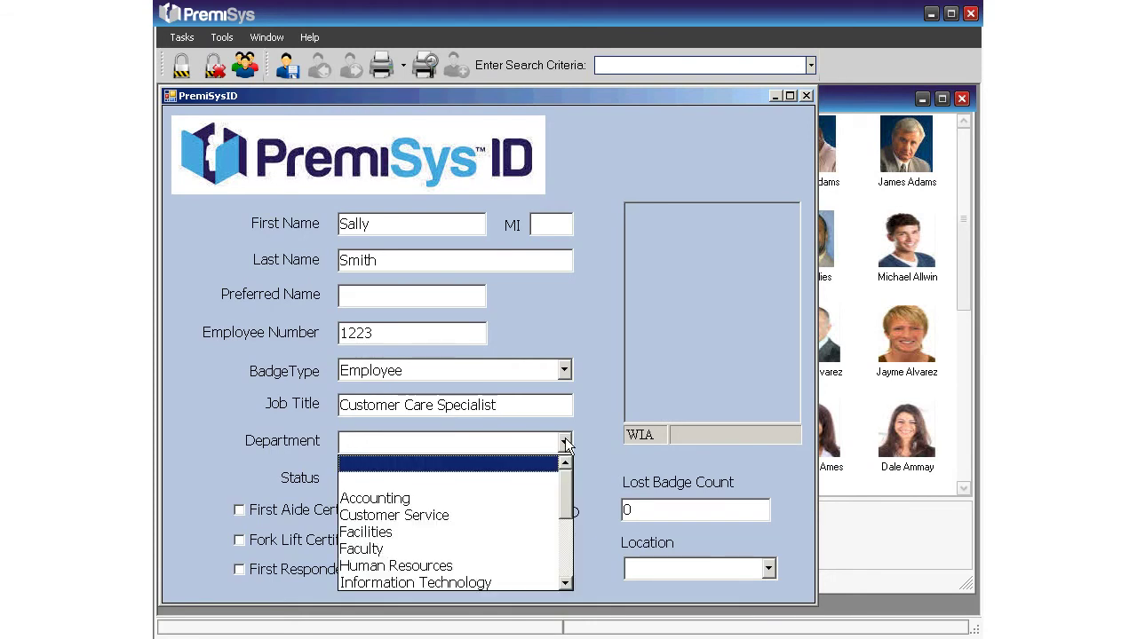
{"action": "left_click", "coordinate": [527, 516]}
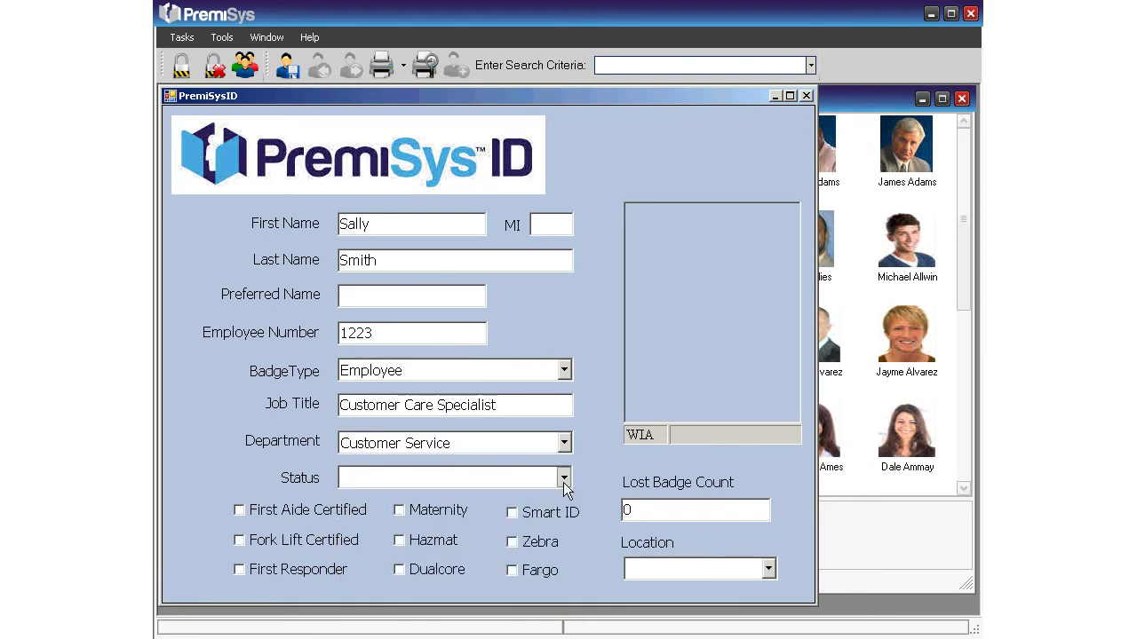
{"action": "left_click", "coordinate": [563, 480]}
{"action": "left_click", "coordinate": [536, 531]}
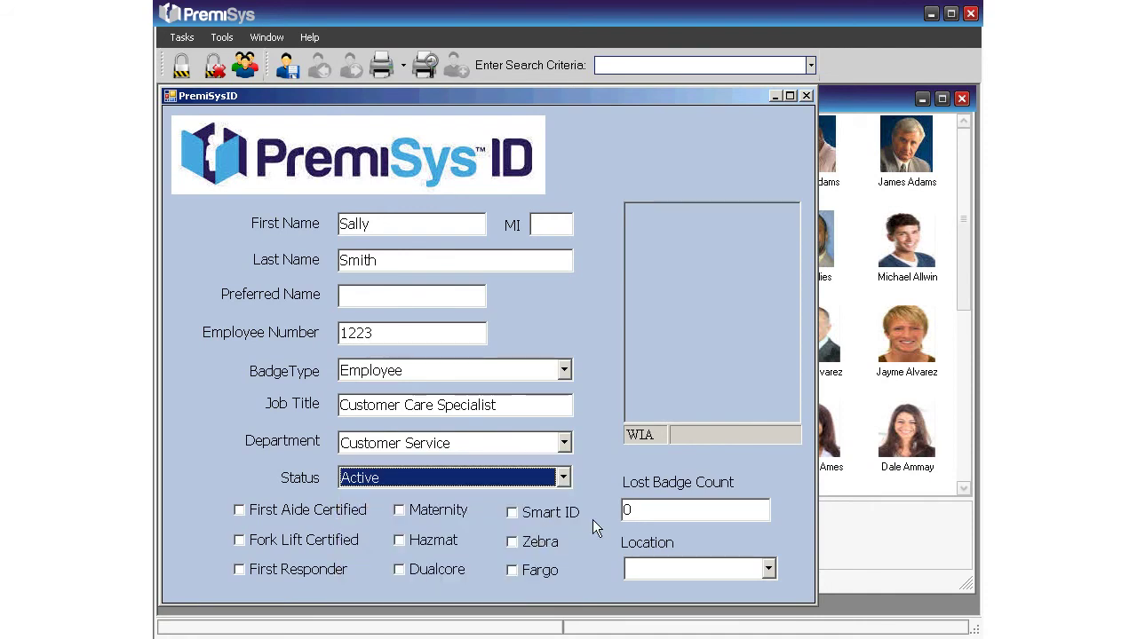
{"action": "left_click", "coordinate": [626, 511]}
{"action": "type", "text": "0"}
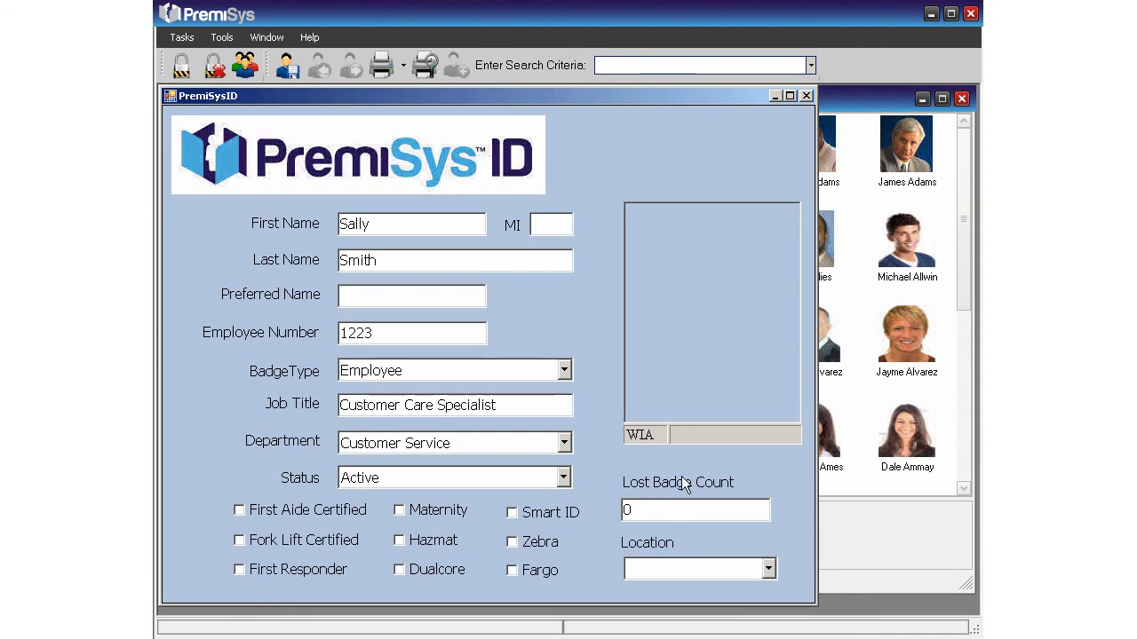
{"action": "double_click", "coordinate": [718, 343]}
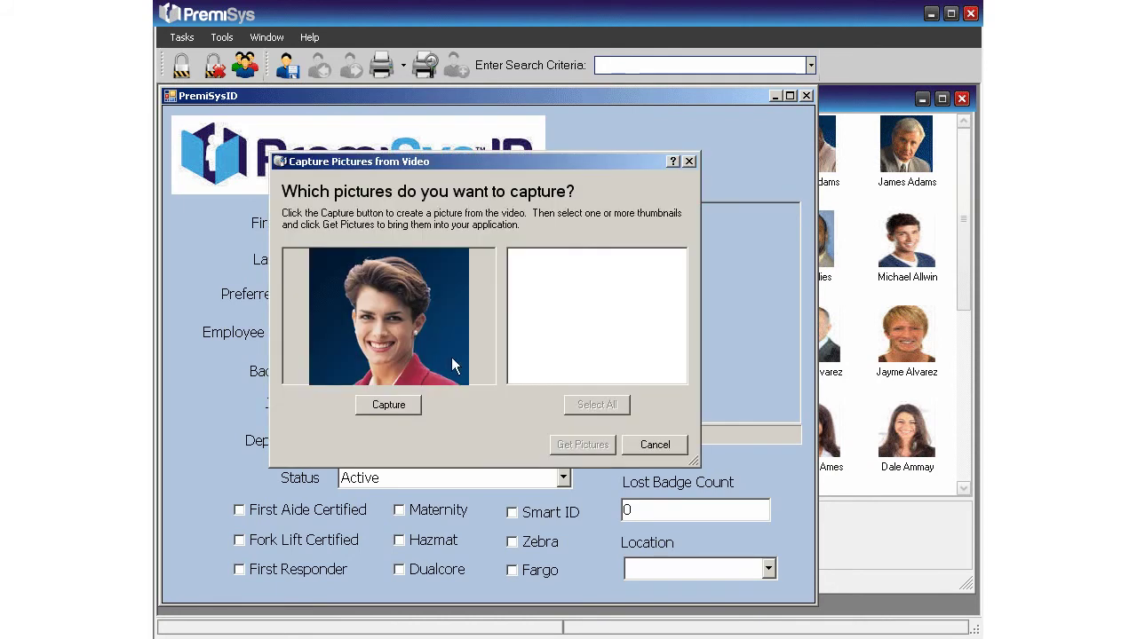
Step: Capture a video frame as the cardholder's portrait and accept it in Picture Adjustments
{"action": "left_click", "coordinate": [400, 405]}
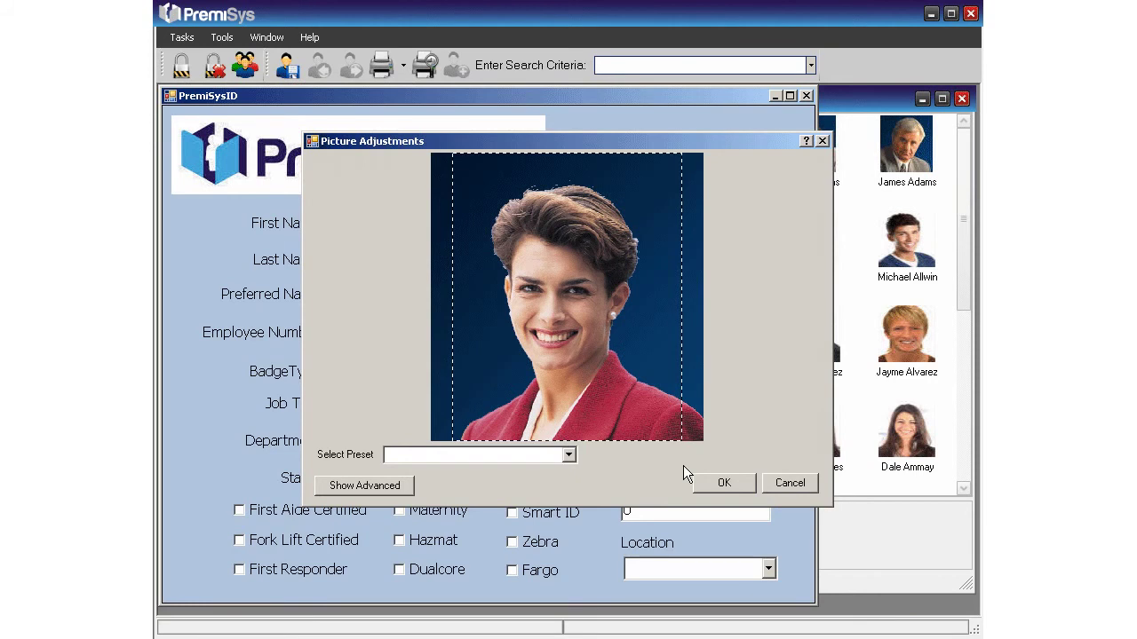
{"action": "left_click", "coordinate": [742, 487]}
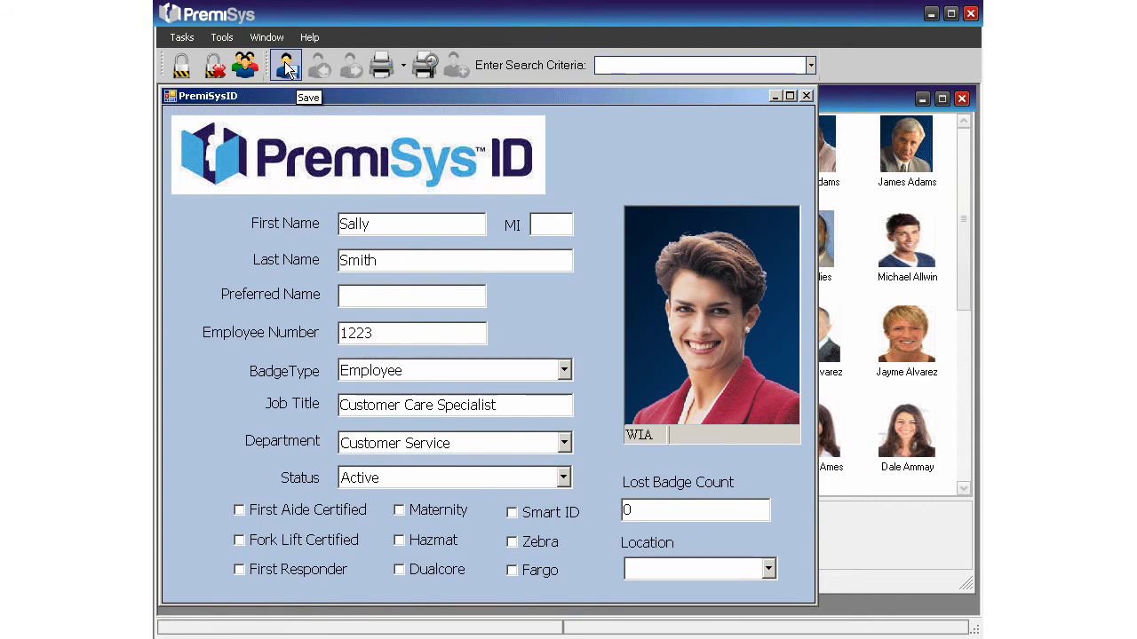
{"action": "left_click", "coordinate": [426, 67]}
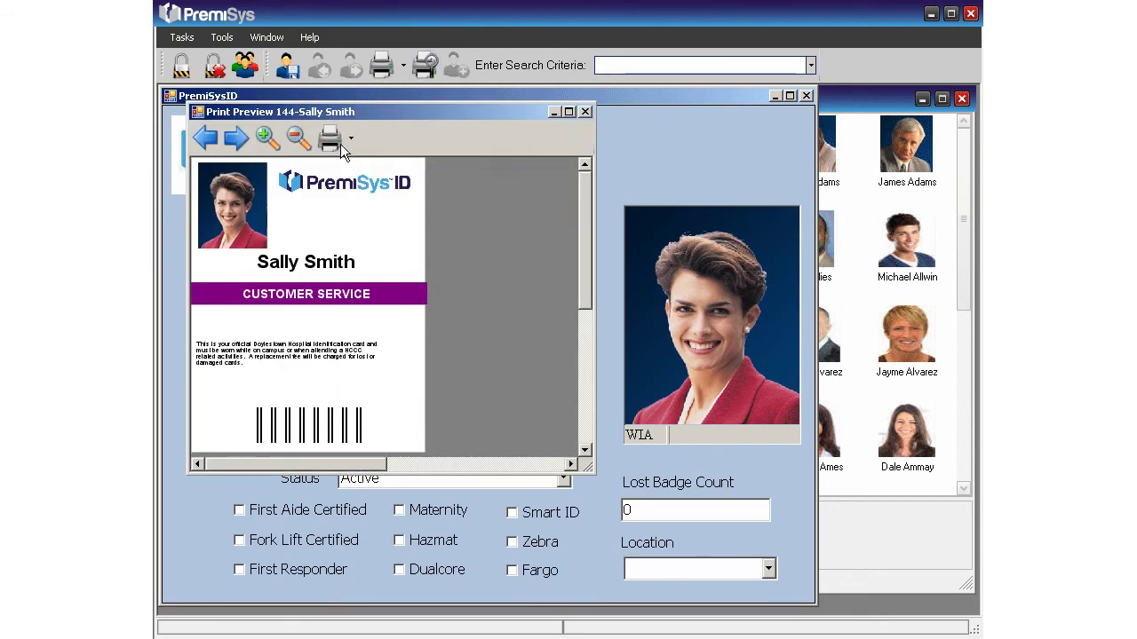
{"action": "left_click", "coordinate": [585, 112]}
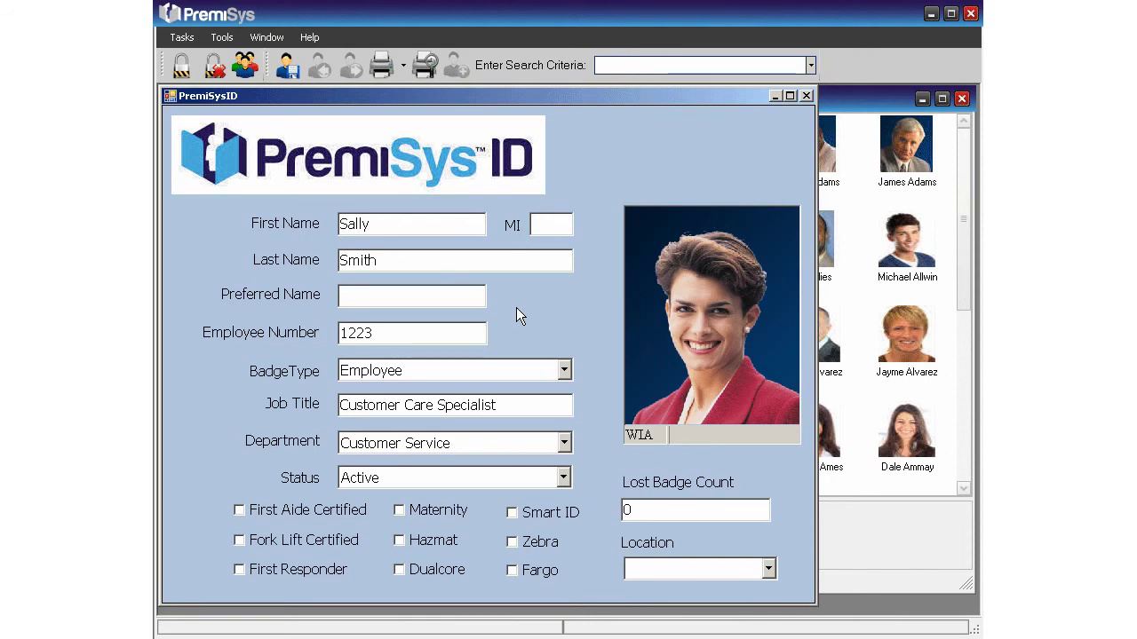
Step: Search for the Accounting researcher by name and load their cardholder record
{"action": "left_click", "coordinate": [599, 66]}
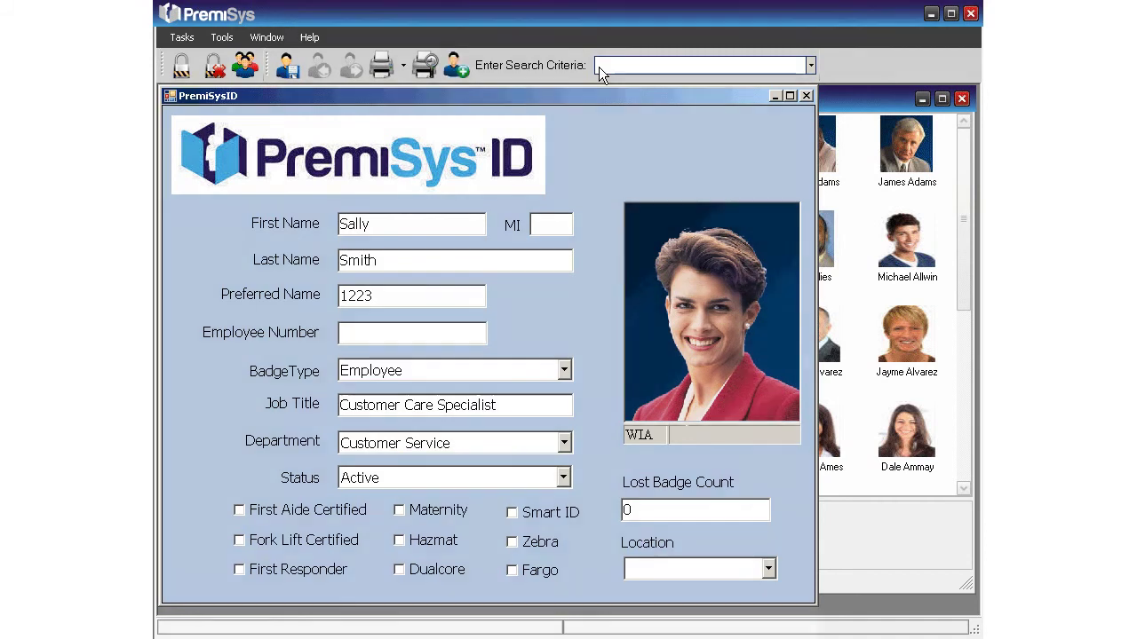
{"action": "type", "text": "Ca"}
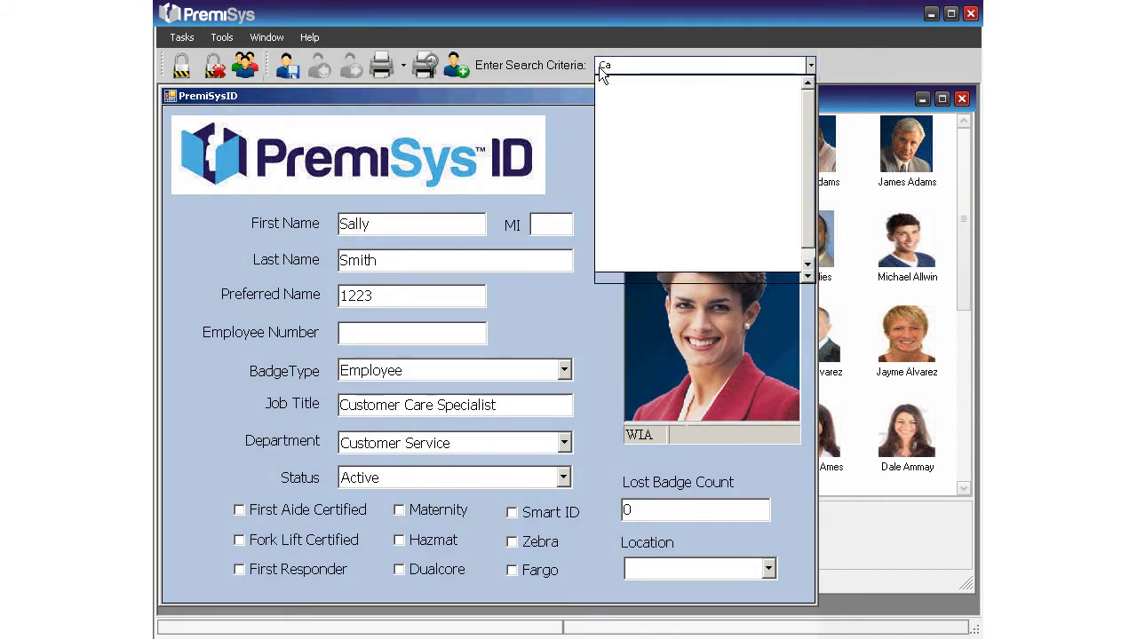
{"action": "type", "text": "r"}
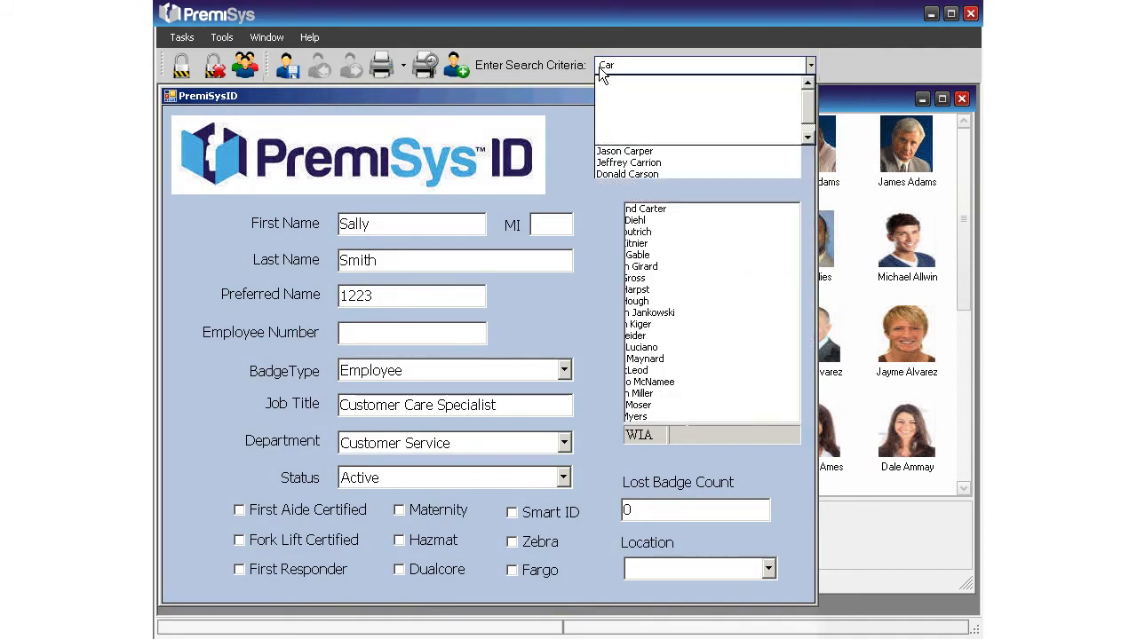
{"action": "type", "text": "oly"}
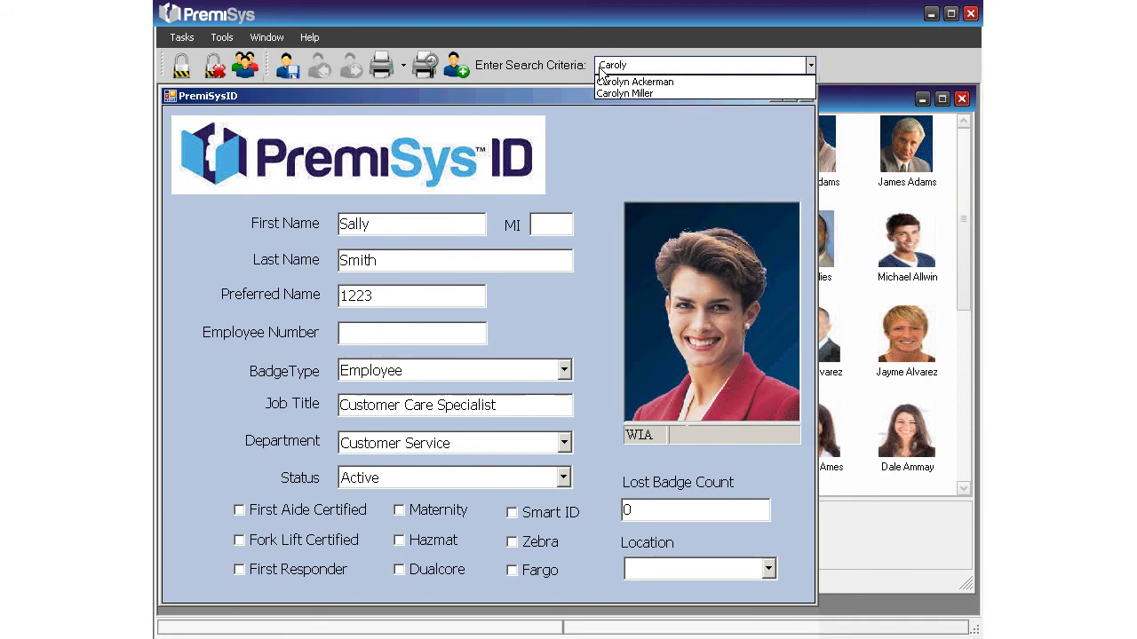
{"action": "key", "text": "Down"}
{"action": "key", "text": "Return"}
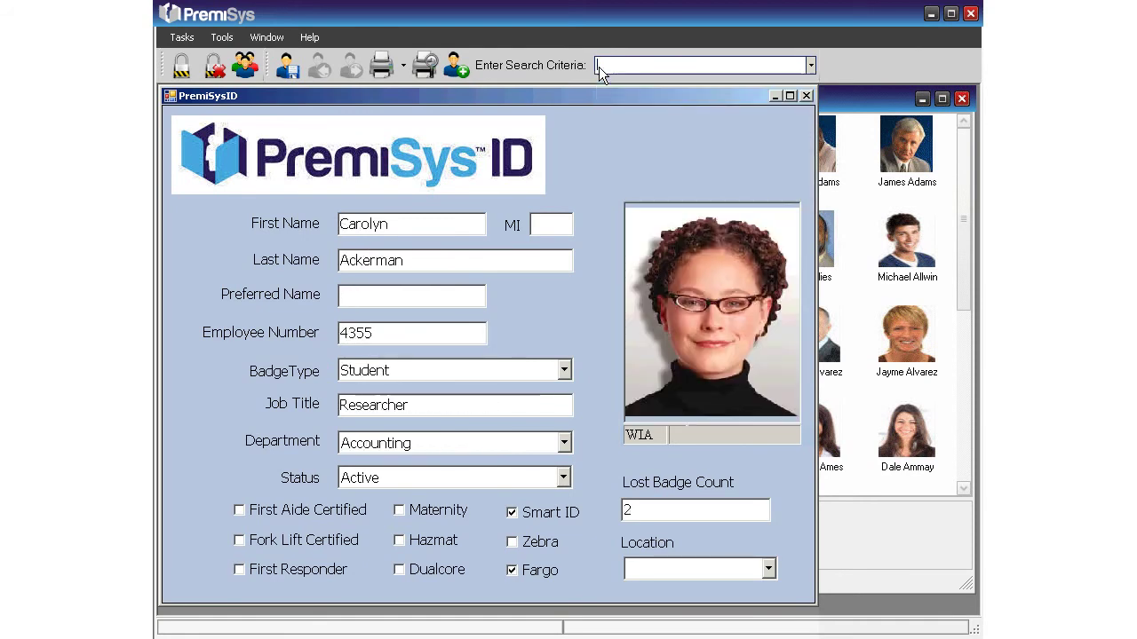
Step: Change the badge type from Student to Faculty, save, and show the badge print preview
{"action": "left_click", "coordinate": [563, 371]}
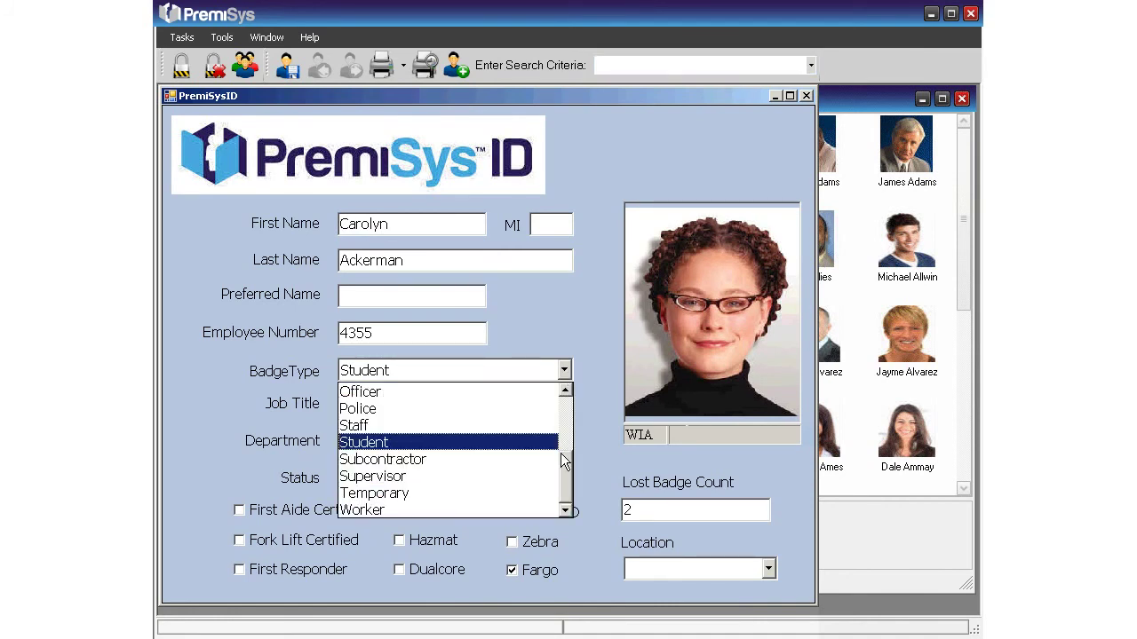
{"action": "scroll", "coordinate": [560, 453], "scroll_direction": "up", "scroll_amount": 1}
{"action": "scroll", "coordinate": [563, 452], "scroll_direction": "up", "scroll_amount": 1}
{"action": "left_click", "coordinate": [463, 406]}
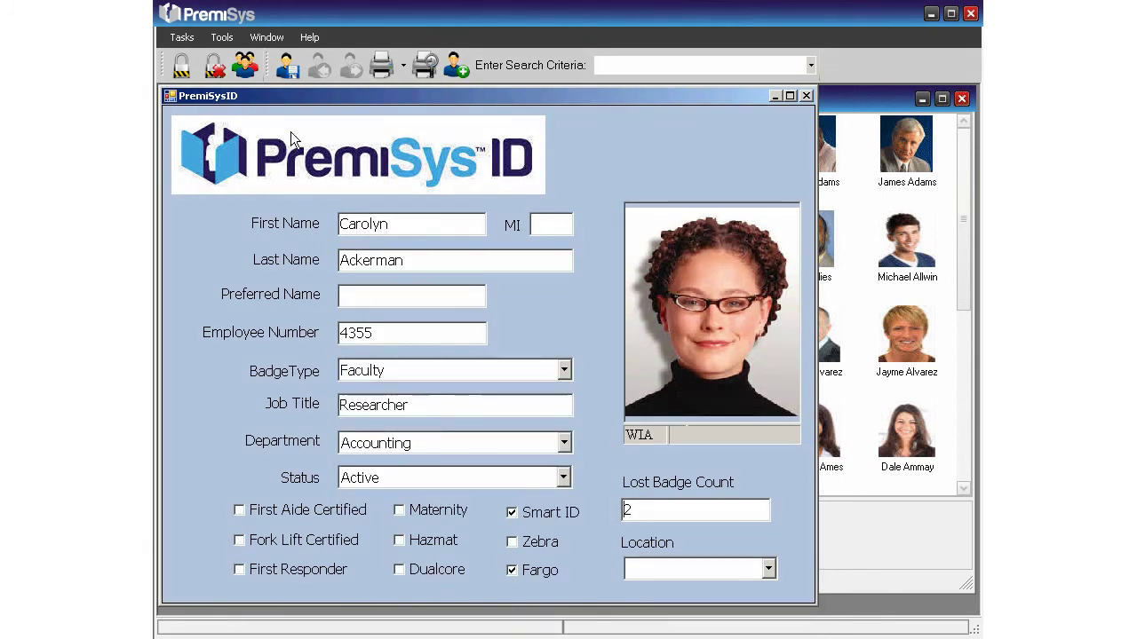
{"action": "left_click", "coordinate": [289, 76]}
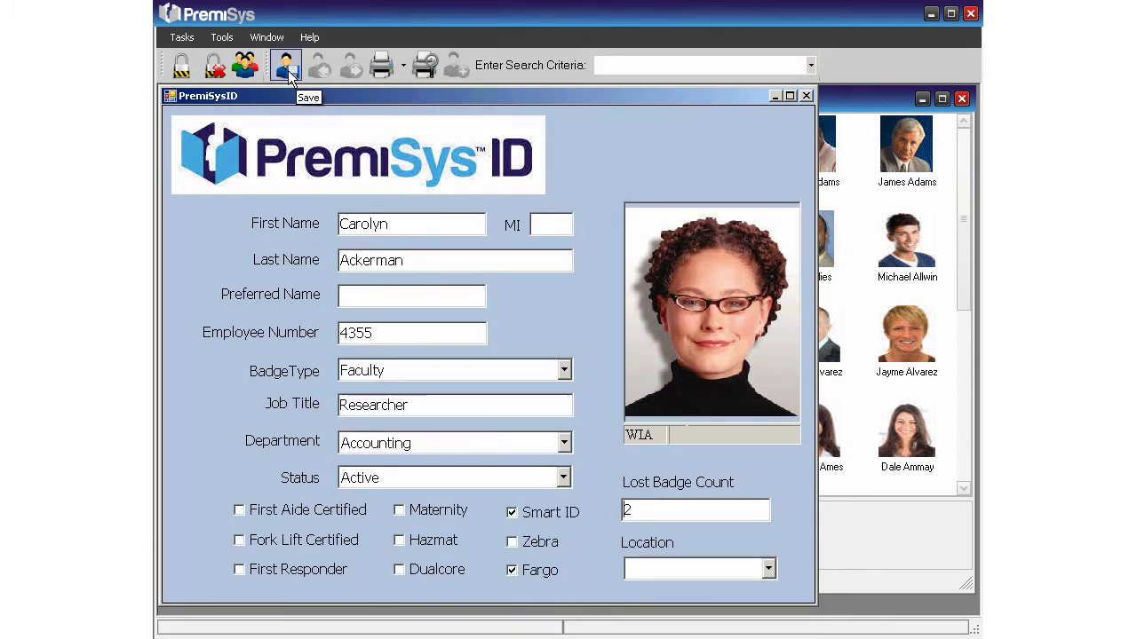
{"action": "left_click", "coordinate": [425, 67]}
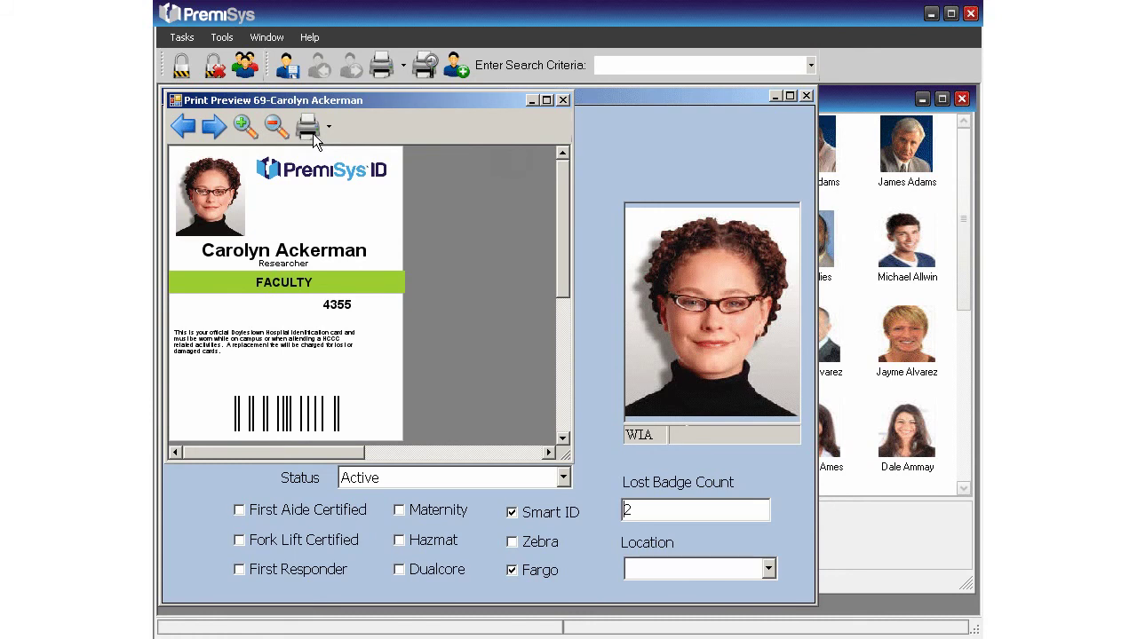
Step: Close the badge print preview and the edited cardholder form
{"action": "left_click", "coordinate": [563, 101]}
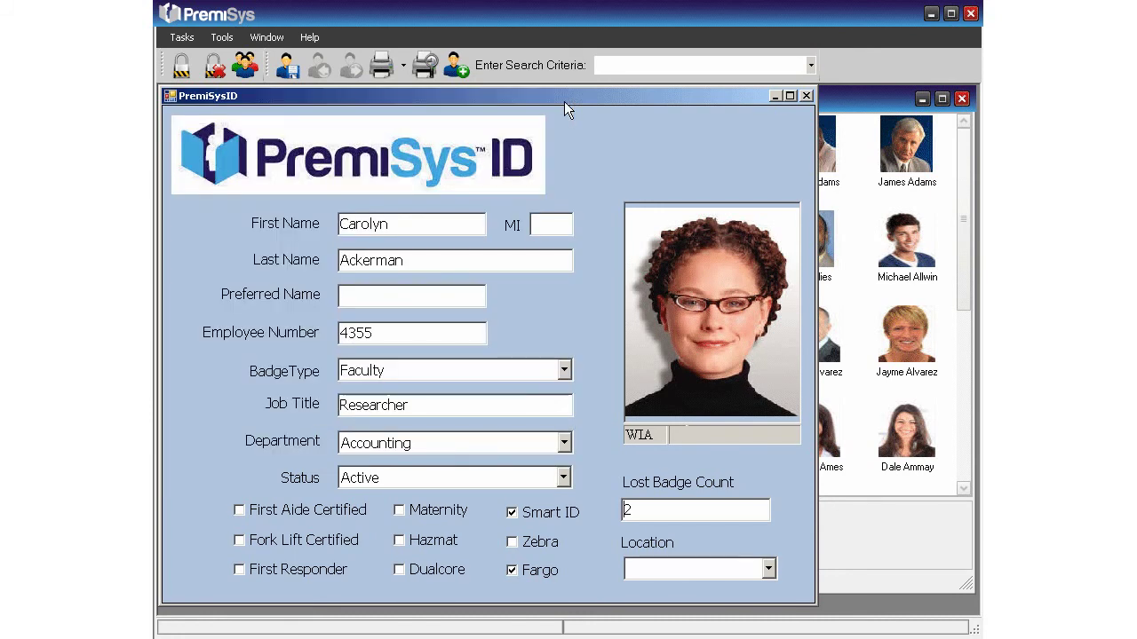
{"action": "left_click", "coordinate": [806, 96]}
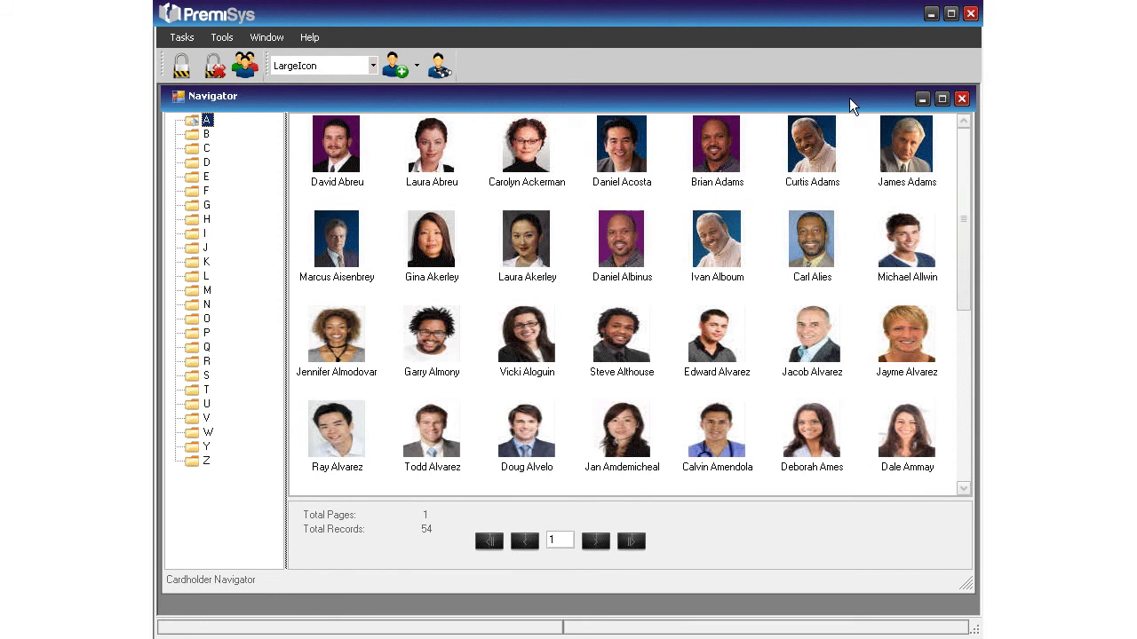
Step: Open the Human Resources marketing manager's record, set status to Retired, and save
{"action": "double_click", "coordinate": [915, 162]}
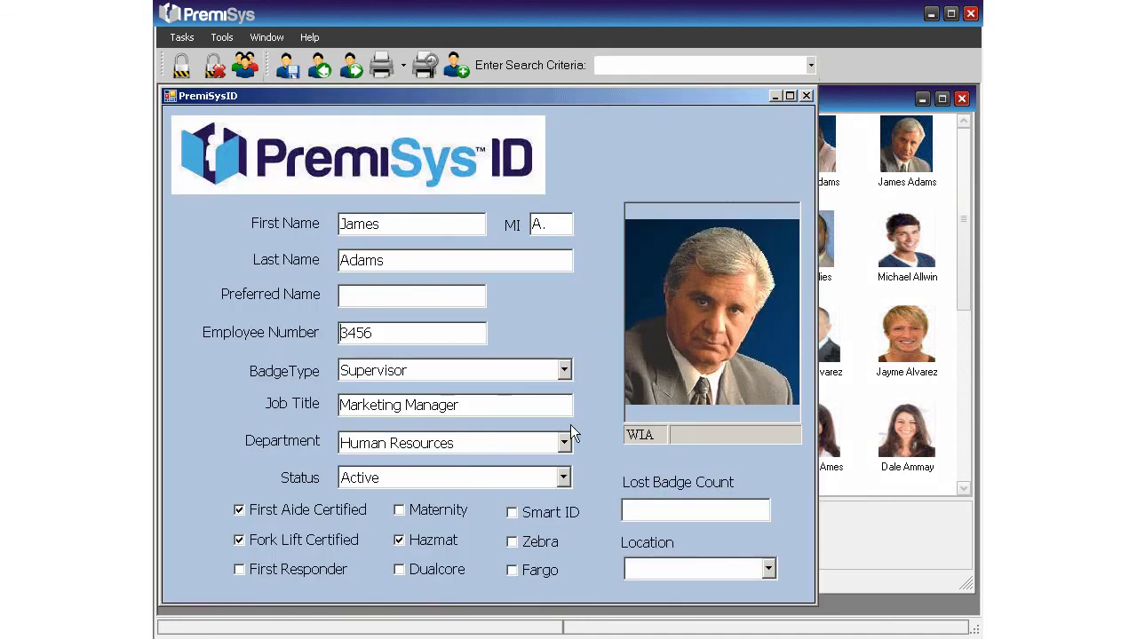
{"action": "left_click", "coordinate": [563, 479]}
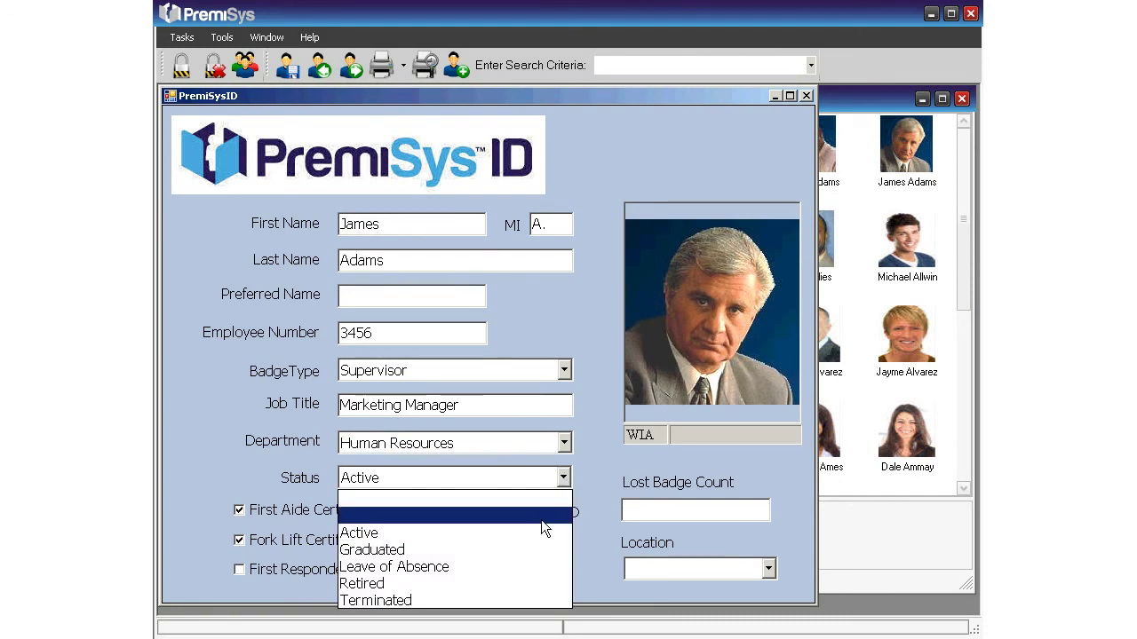
{"action": "left_click", "coordinate": [511, 582]}
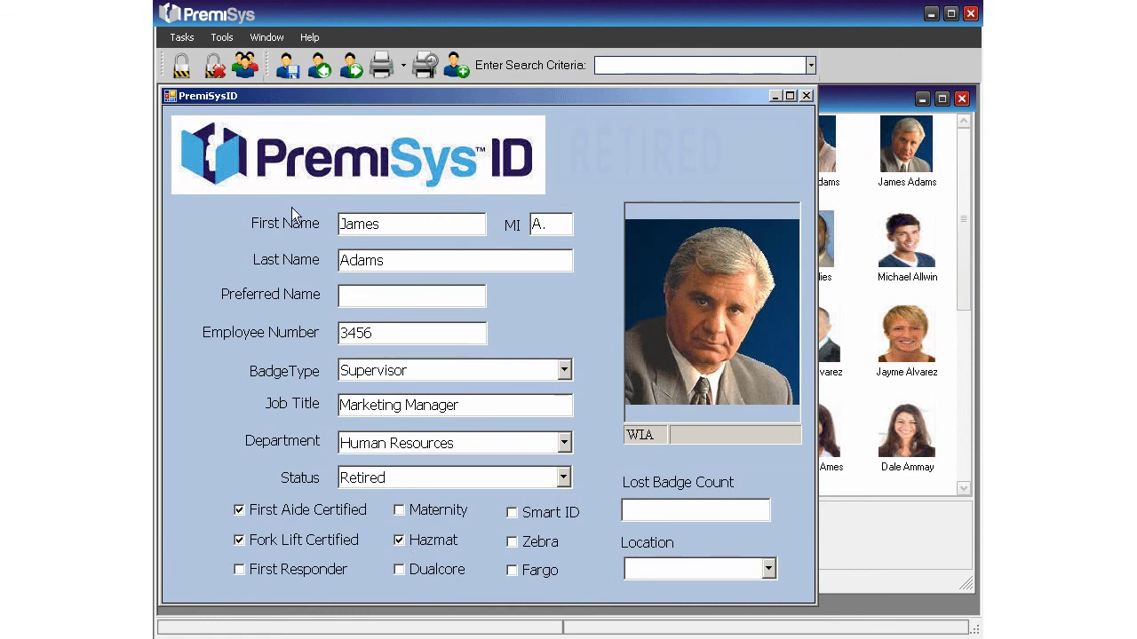
{"action": "left_click", "coordinate": [286, 67]}
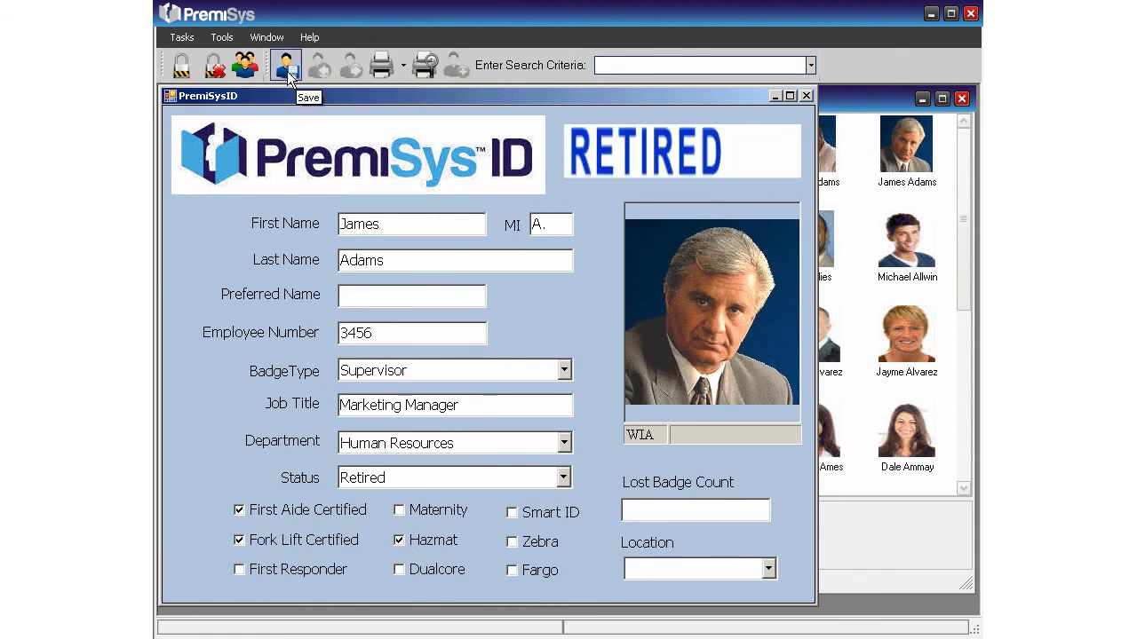